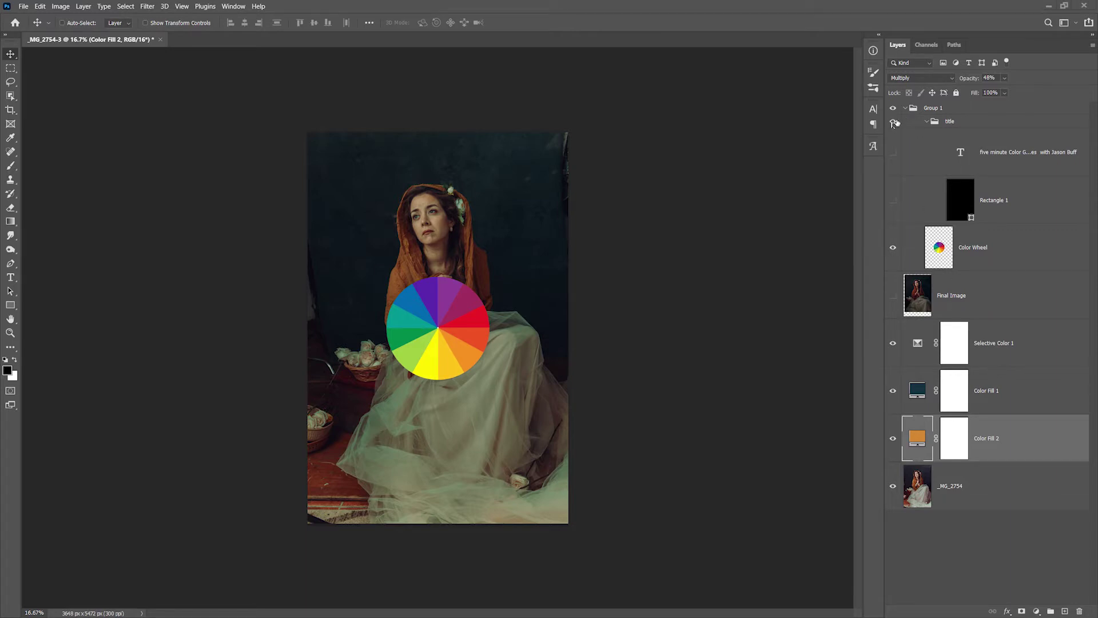
# Hide the two color fill layers, Selective Color 1, the title group and the Color Wheel, and collapse Group 1.
pyautogui.click(893, 438)
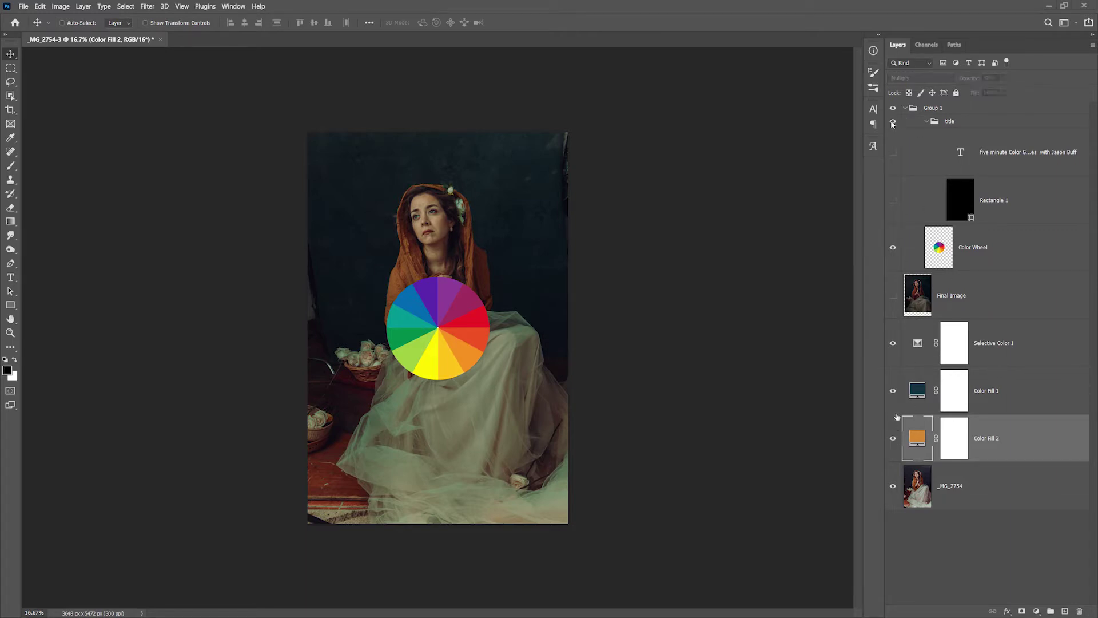
pyautogui.click(893, 390)
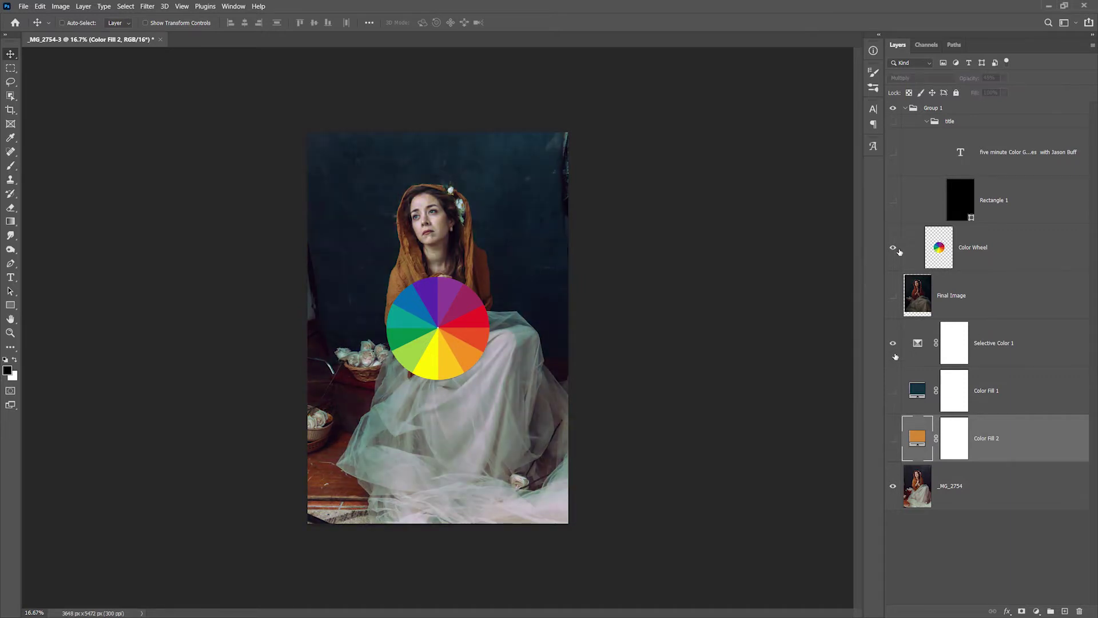
pyautogui.click(893, 343)
pyautogui.click(893, 248)
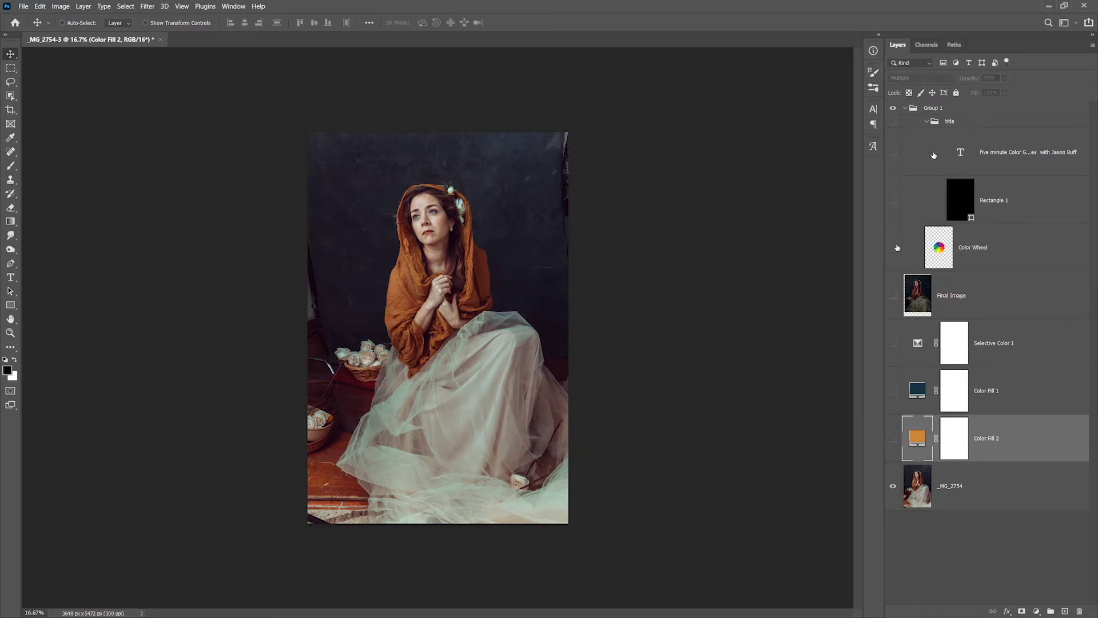
pyautogui.click(907, 109)
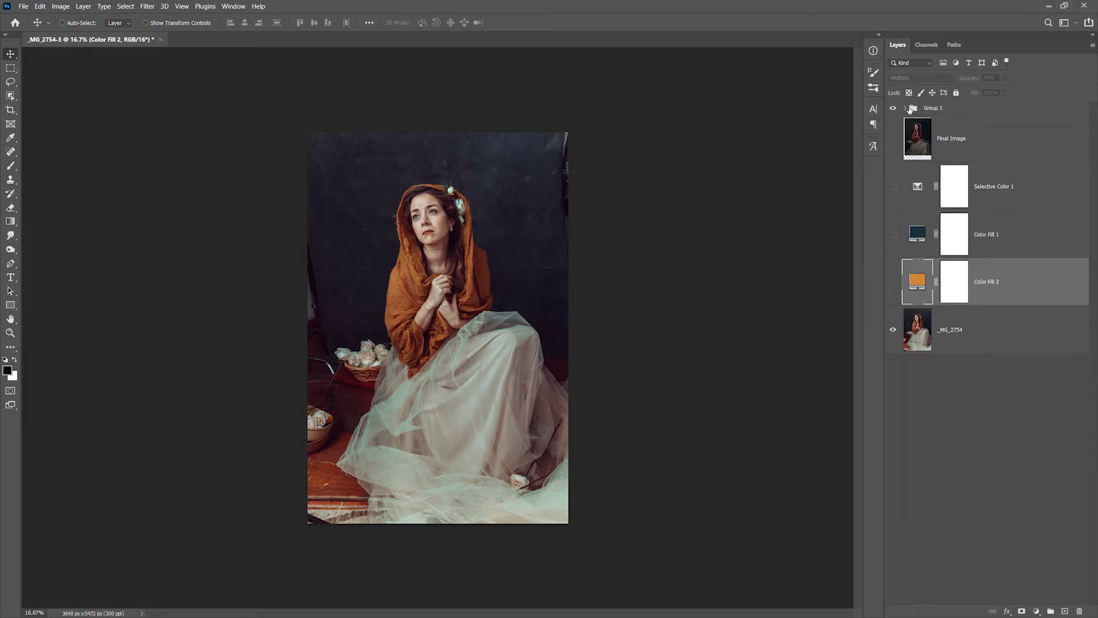
# Compare the original photo with the Final Image layer and examine the Color Wheel over the photo.
pyautogui.click(893, 286)
pyautogui.click(893, 286)
pyautogui.click(908, 108)
pyautogui.click(893, 296)
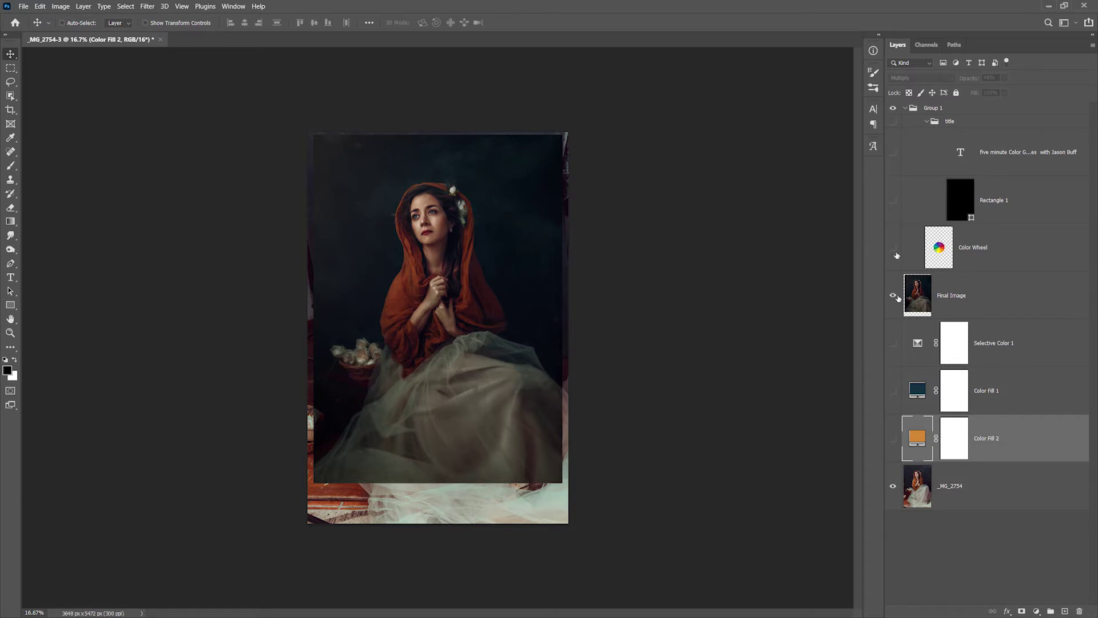
pyautogui.click(893, 296)
pyautogui.click(893, 247)
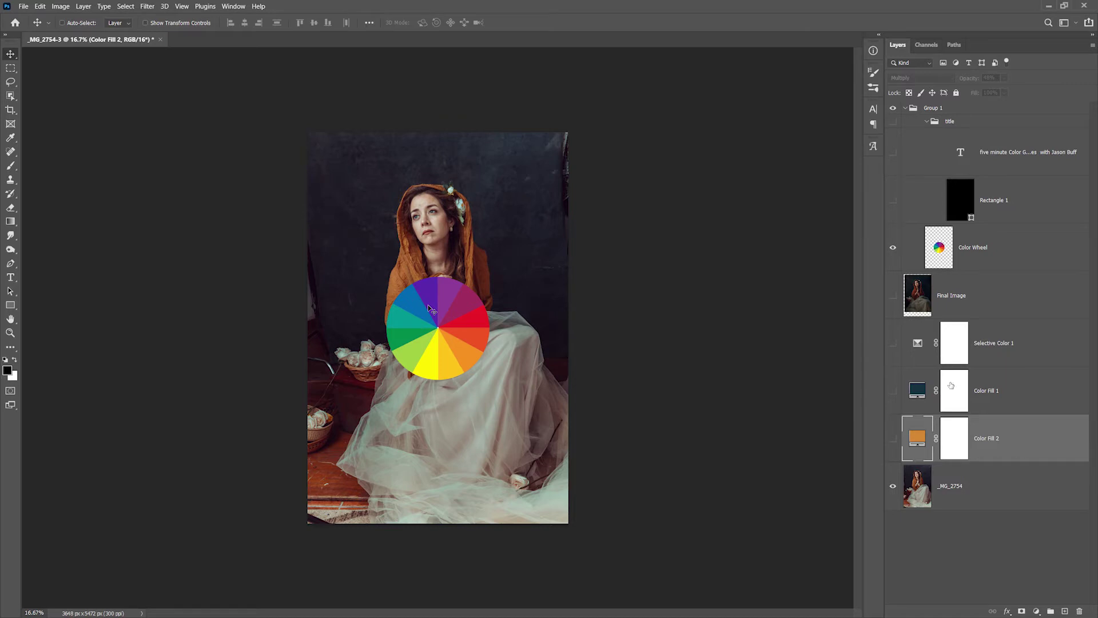
pyautogui.click(893, 248)
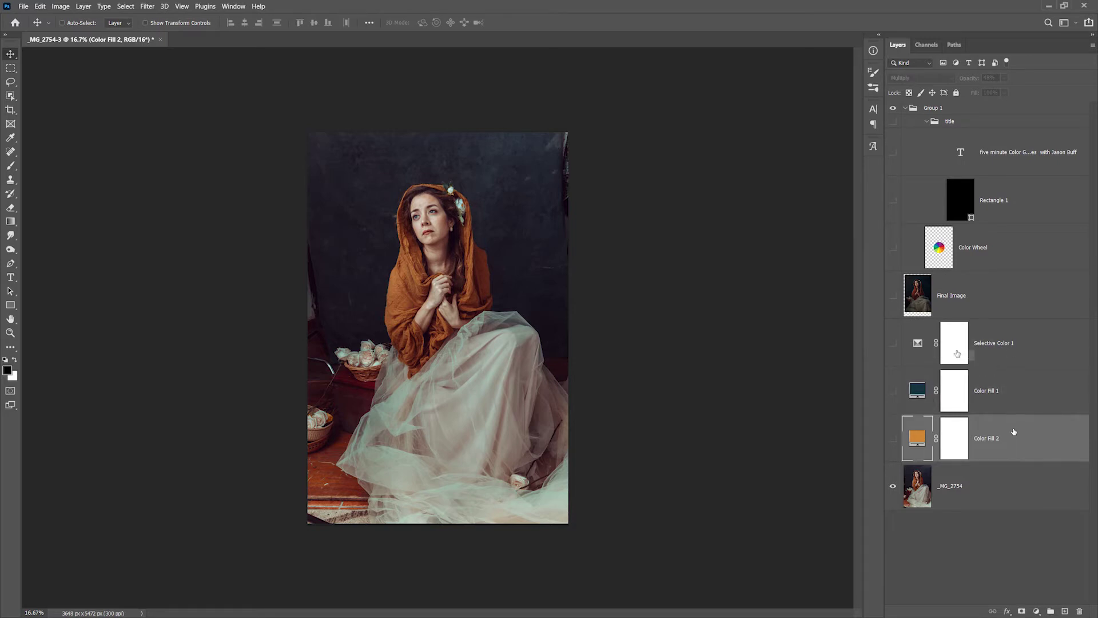
# Delete the Selective Color and color fill layers, Group 1 and Final Image, leaving only the _MG_2754 photo layer.
pyautogui.keyDown('shift'); pyautogui.click(1012, 344); pyautogui.keyUp('shift')
pyautogui.moveTo(1014, 455); pyautogui.dragTo(1080, 611)
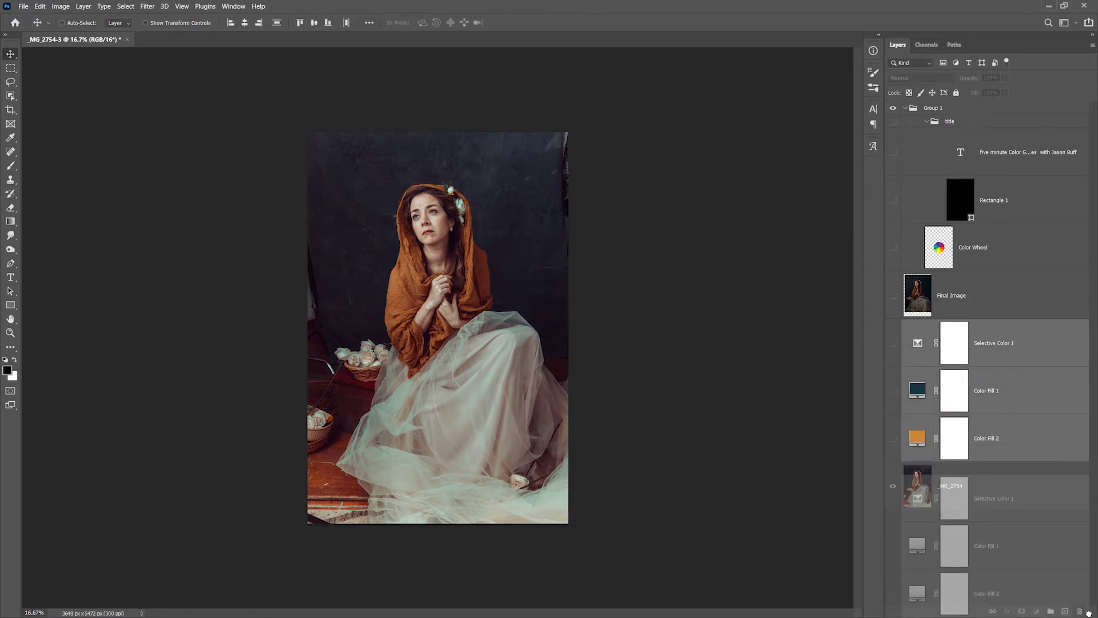
pyautogui.rightClick(957, 111)
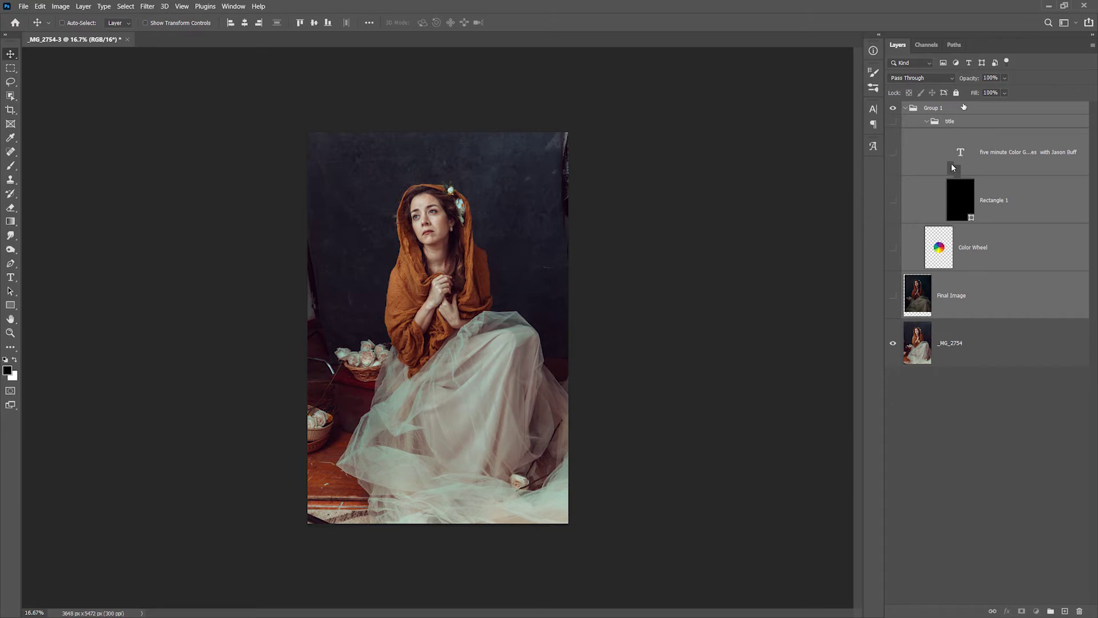
pyautogui.hotkey('ctrl', 'shift', 'e')
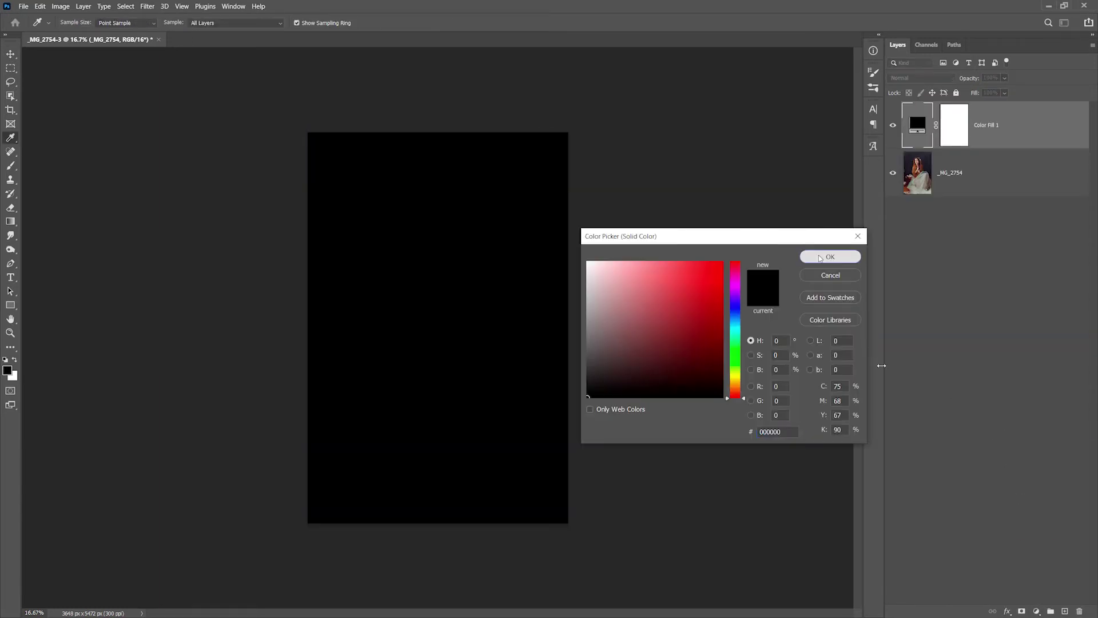
# Add a solid color fill layer above the photo and set its color to golden yellow, c69f41.
pyautogui.click(821, 258)
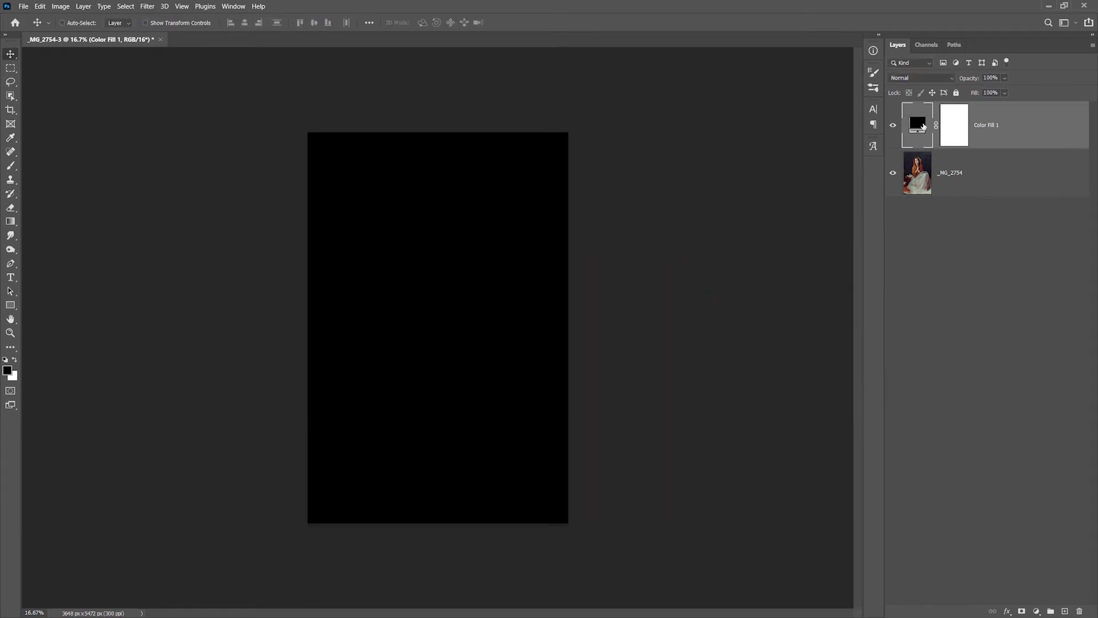
pyautogui.doubleClick(923, 126)
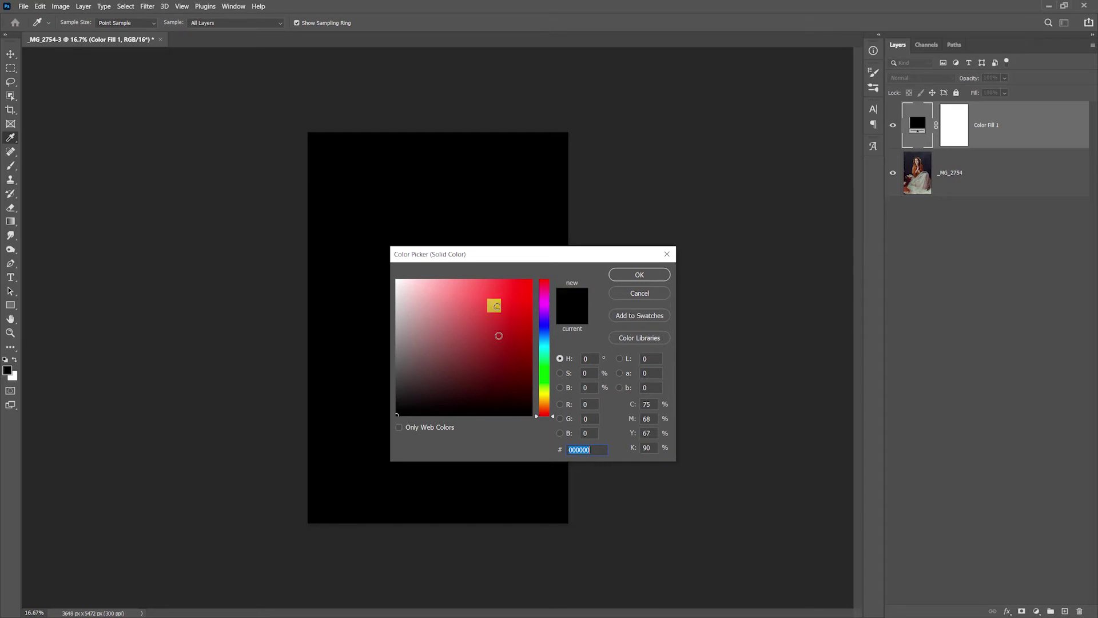
pyautogui.click(495, 306)
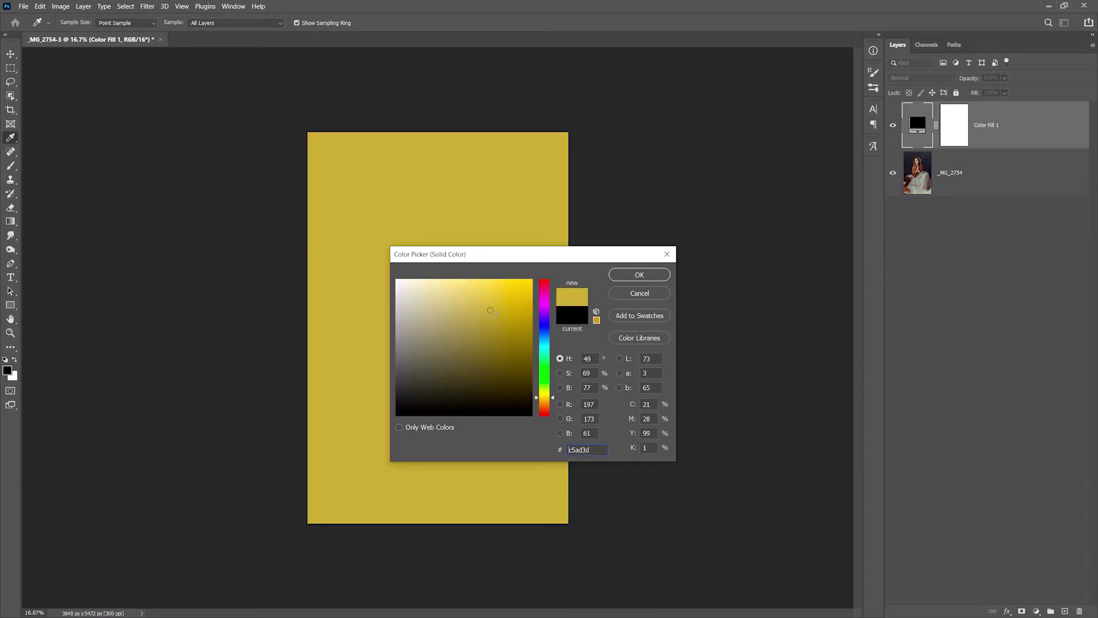
pyautogui.moveTo(553, 398); pyautogui.dragTo(552, 400)
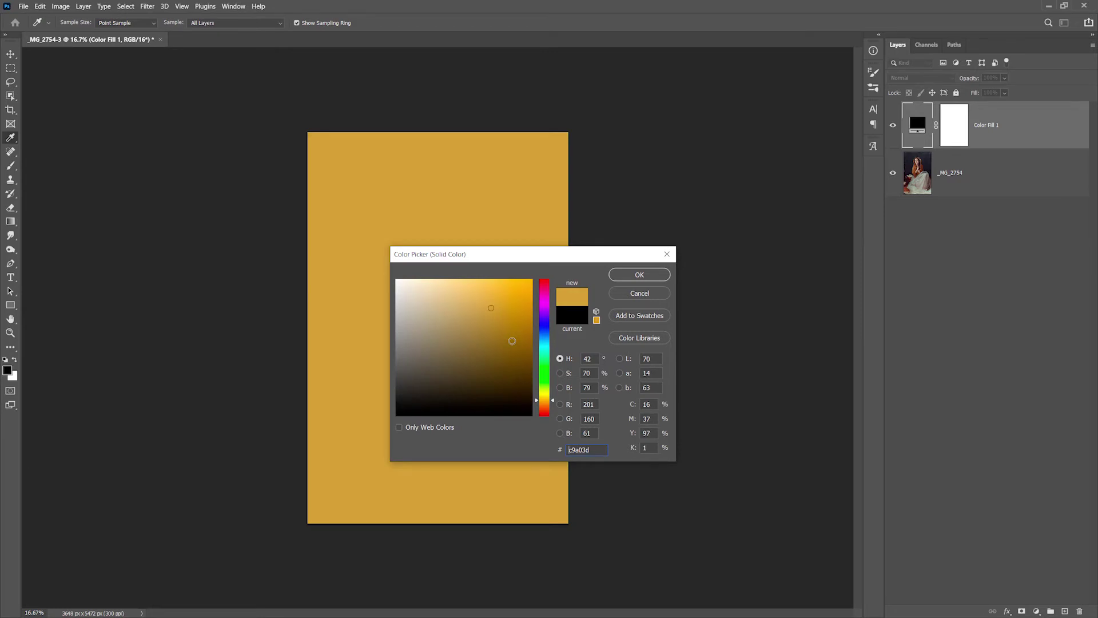
pyautogui.press('Return')
pyautogui.press('v')
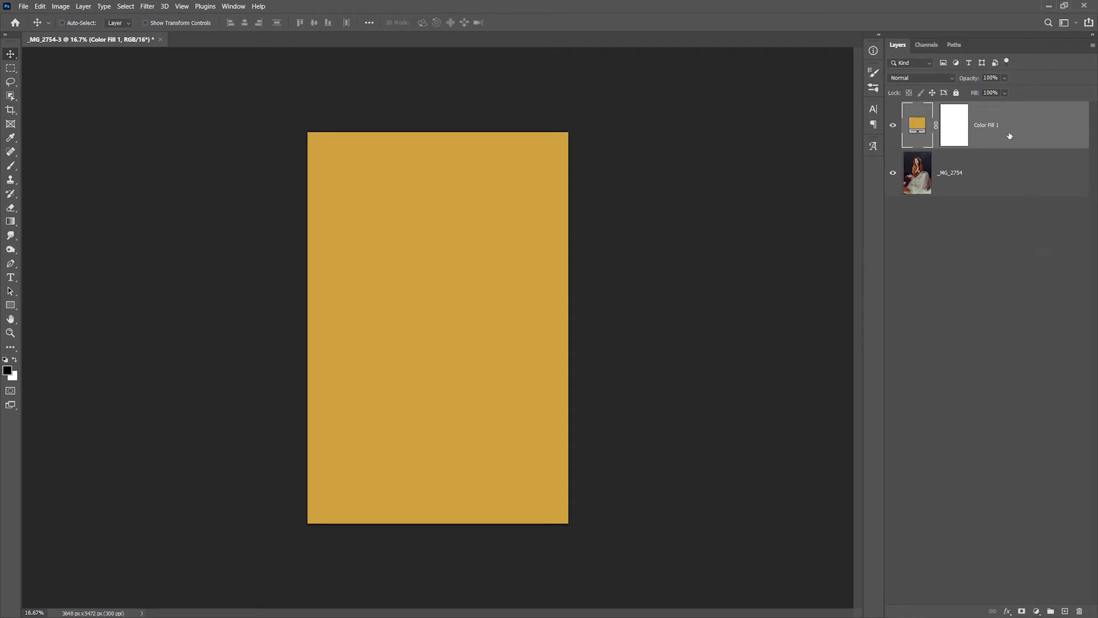
# Duplicate the golden fill layer and change the copy's color to dark teal, 213945, with a hue of 200°.
pyautogui.moveTo(1031, 129); pyautogui.dragTo(1065, 611)
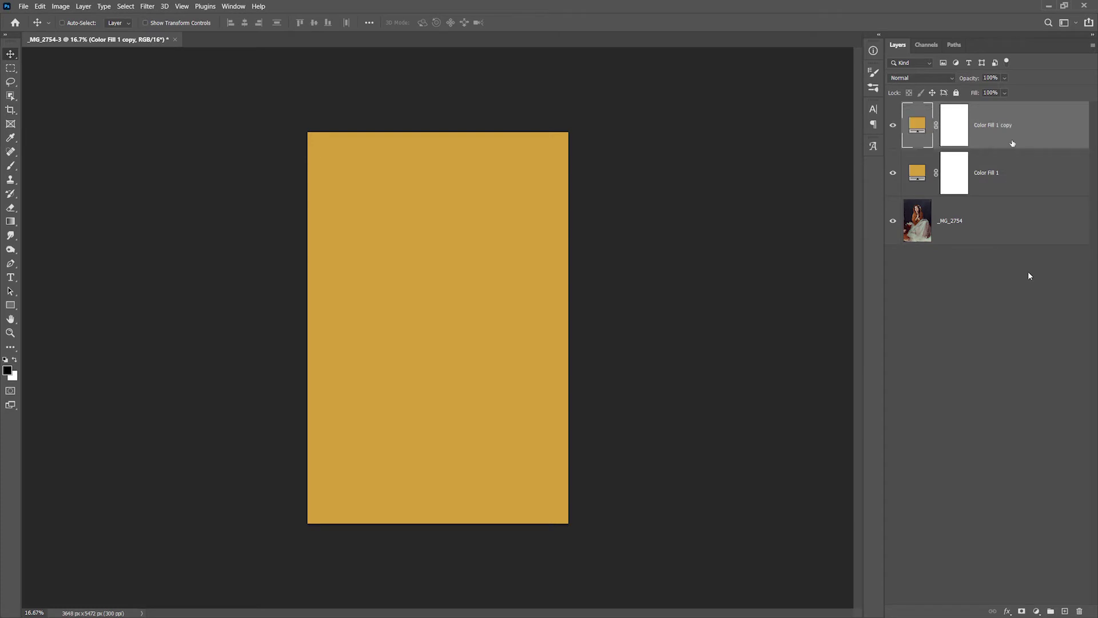
pyautogui.click(1037, 611)
pyautogui.click(1041, 456)
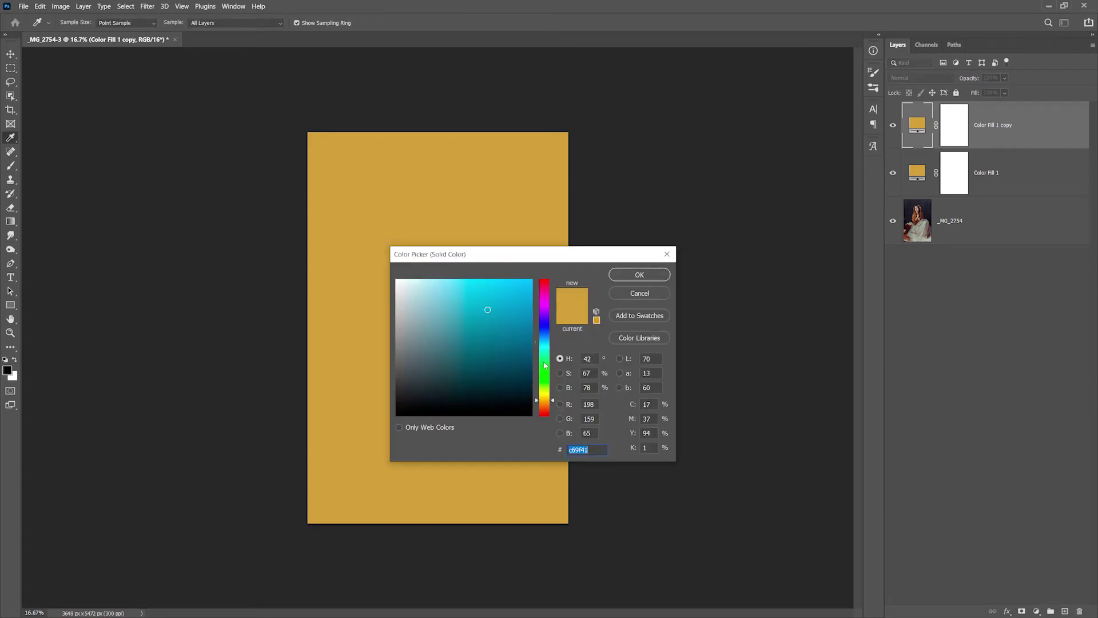
pyautogui.click(545, 341)
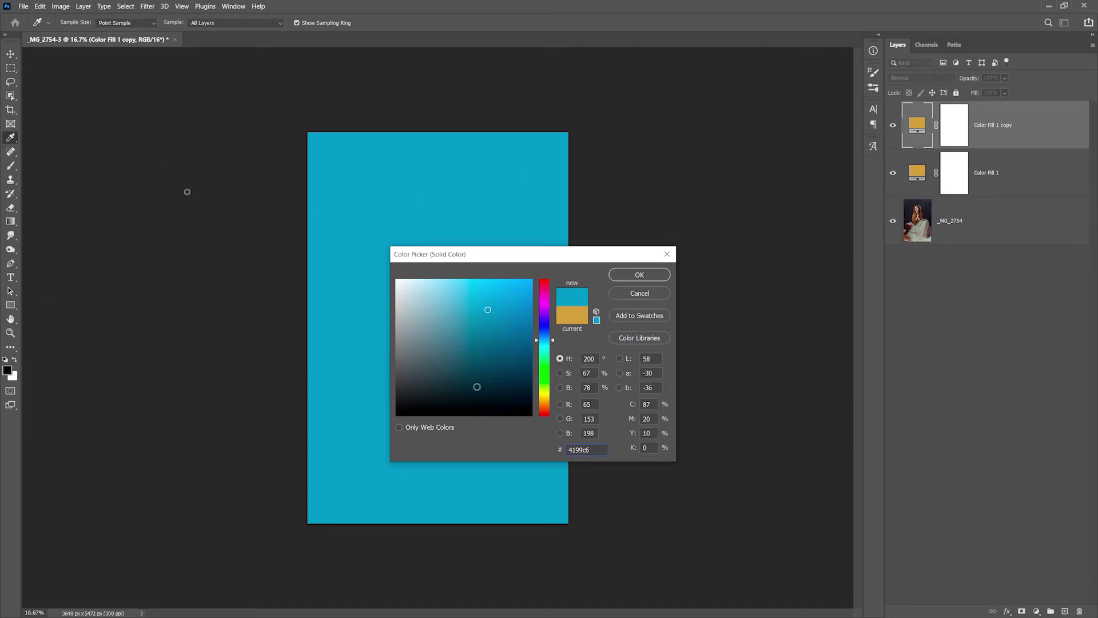
pyautogui.click(469, 379)
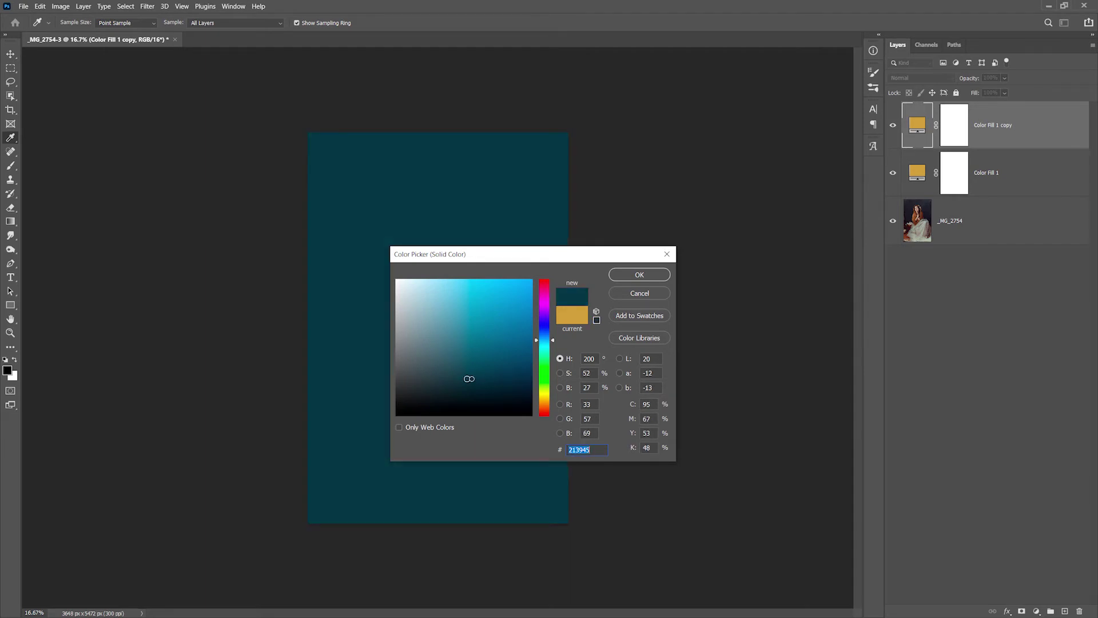
pyautogui.click(656, 275)
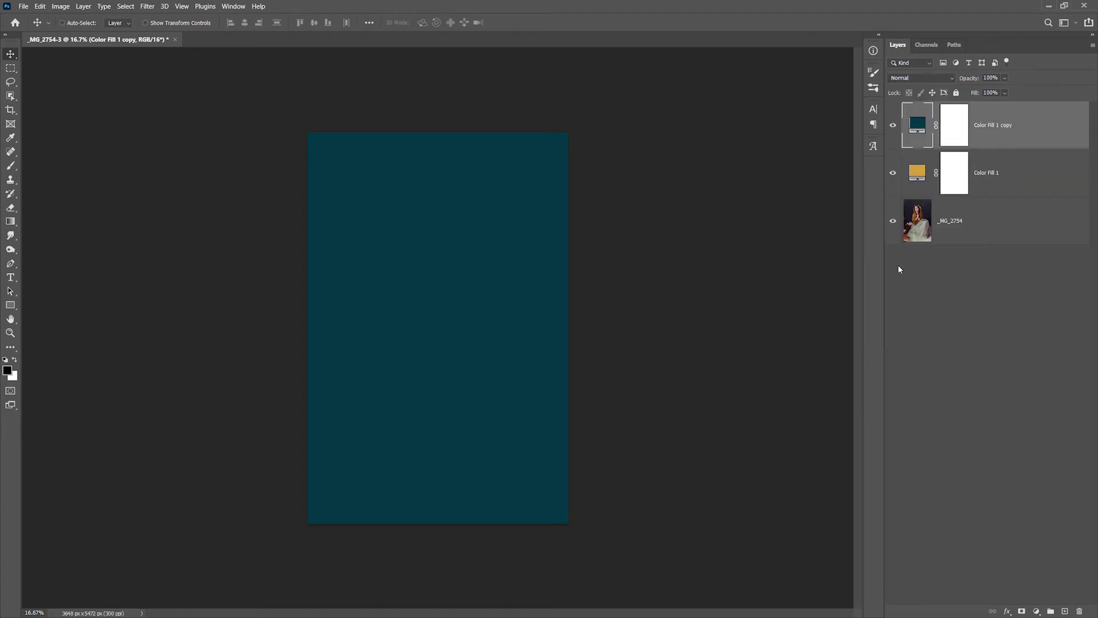
# Set the teal fill layer's blend mode to Lighten and the golden fill layer's blend mode to Multiply.
pyautogui.click(918, 78)
pyautogui.click(1007, 172)
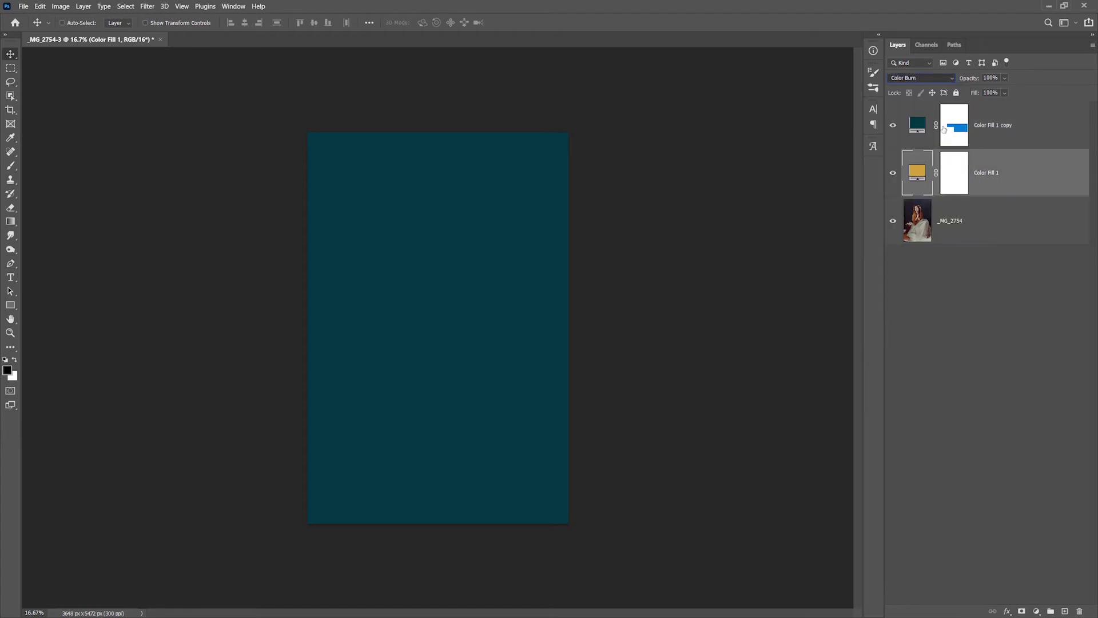
pyautogui.click(941, 78)
pyautogui.click(897, 160)
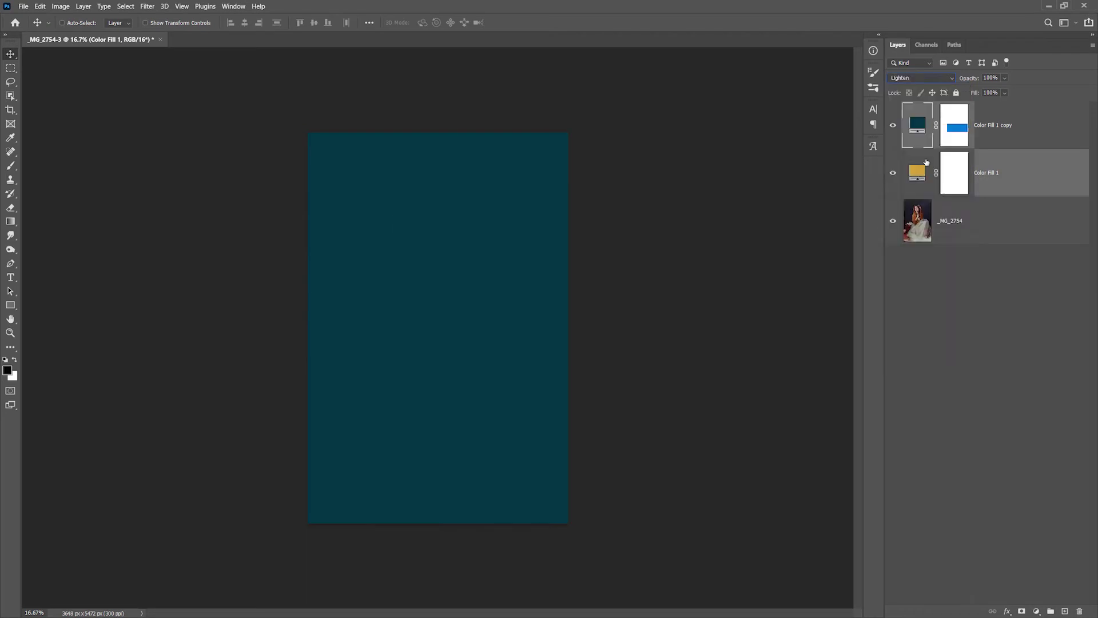
pyautogui.click(1040, 176)
# Lower the golden fill layer's opacity and set the teal fill layer's opacity to 15%.
pyautogui.click(1005, 78)
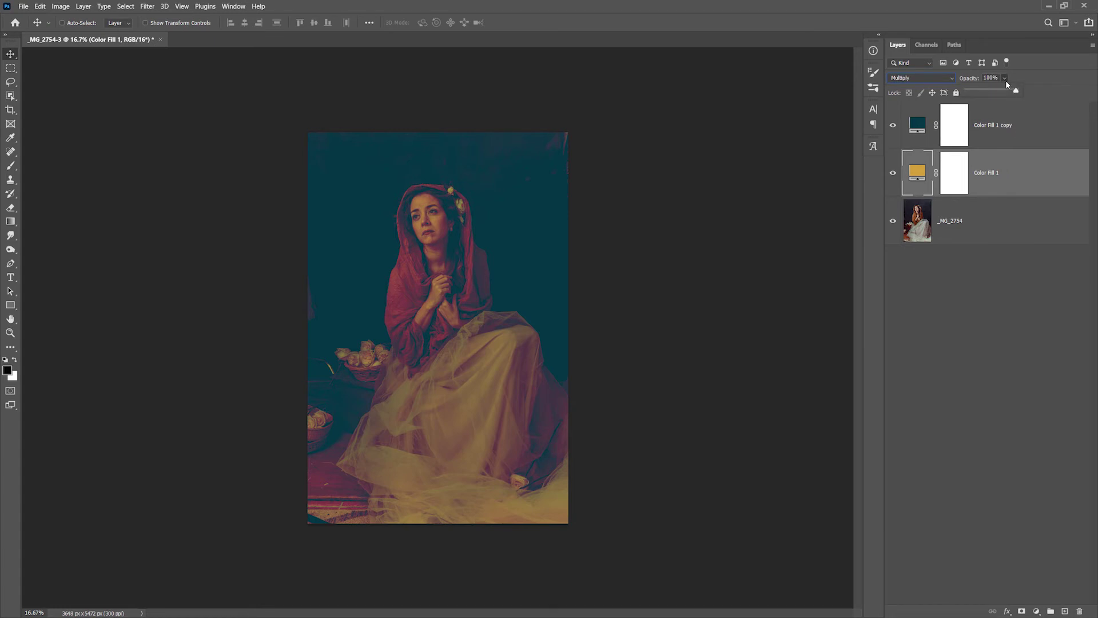
pyautogui.moveTo(1008, 79); pyautogui.dragTo(1001, 145)
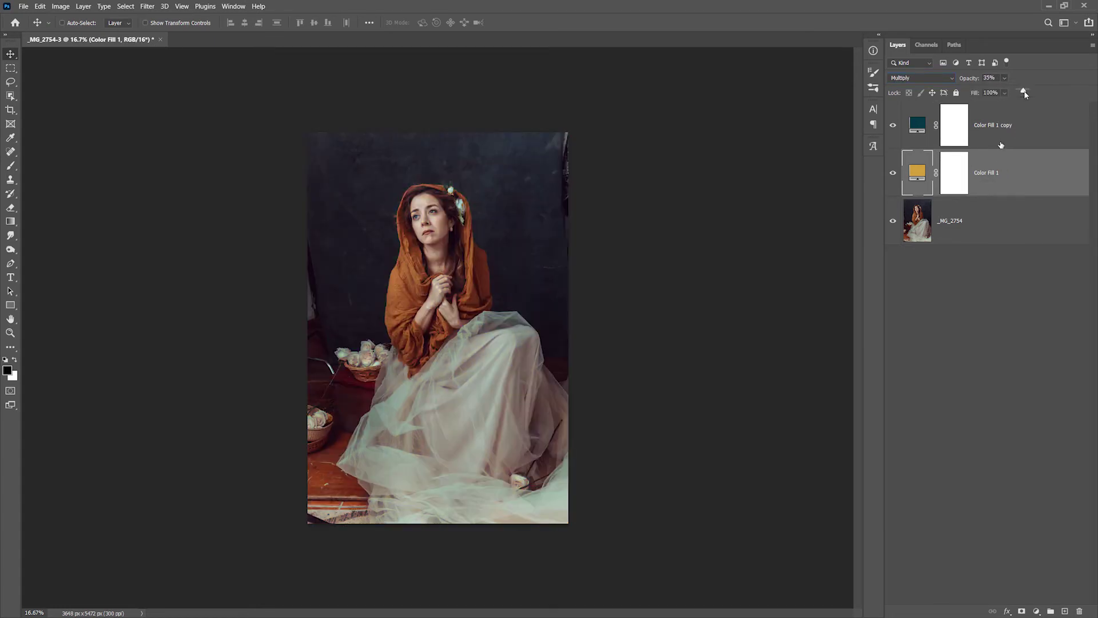
pyautogui.moveTo(1004, 78); pyautogui.dragTo(1029, 93)
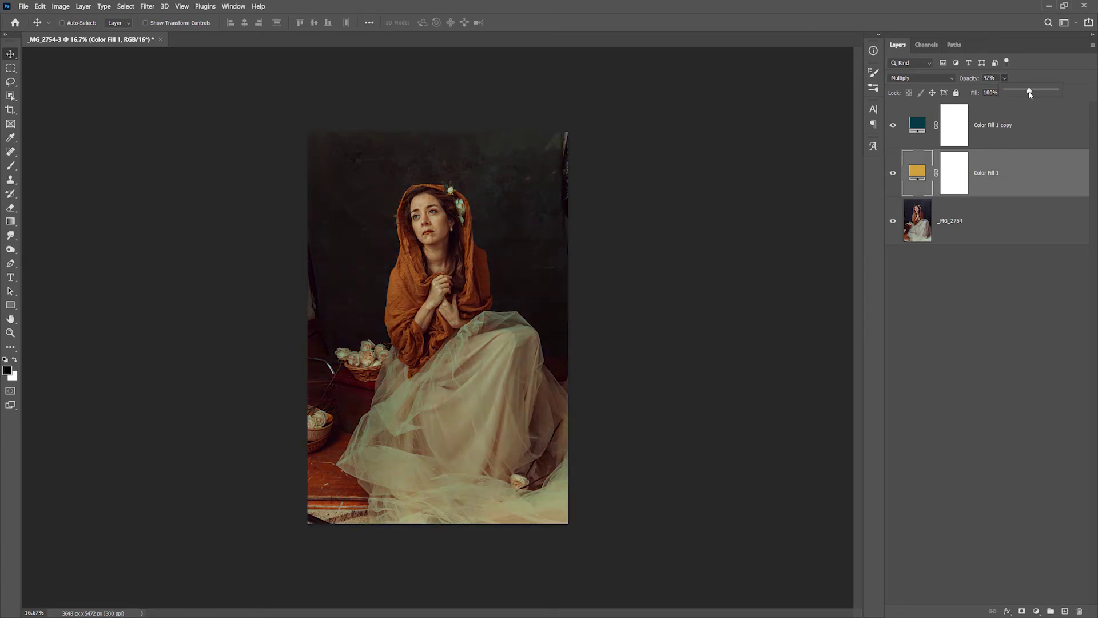
pyautogui.moveTo(1029, 94); pyautogui.dragTo(1014, 93)
pyautogui.hotkey('alt', ']')
pyautogui.moveTo(1019, 91); pyautogui.dragTo(1014, 91)
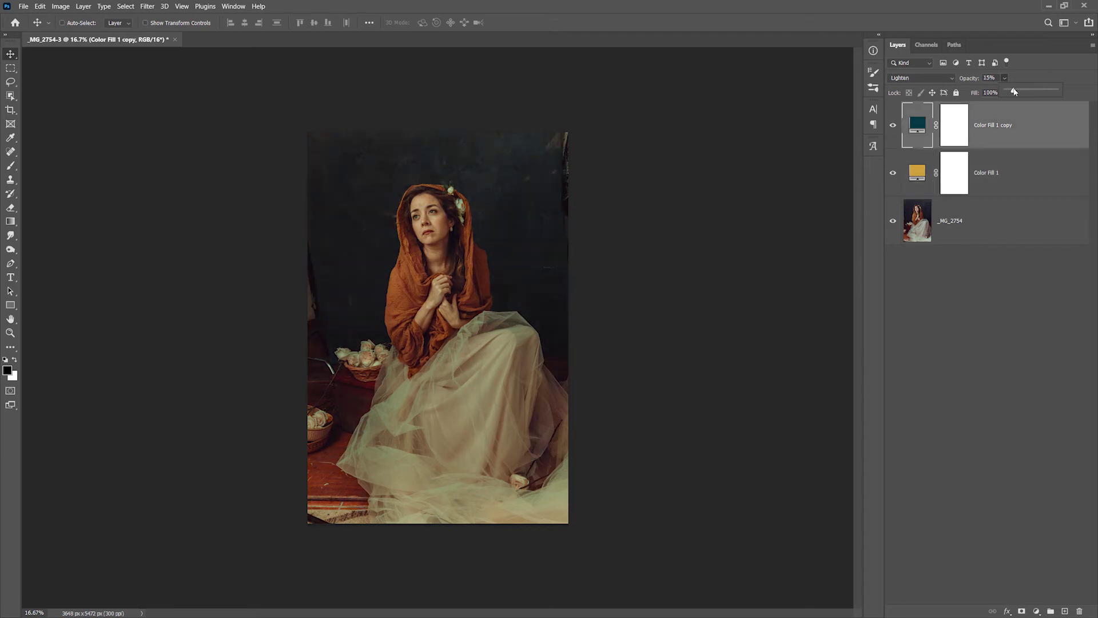
# Shift the teal fill layer's color to a darker, bluer shade and fine-tune its opacity.
pyautogui.hotkey('alt', '[')
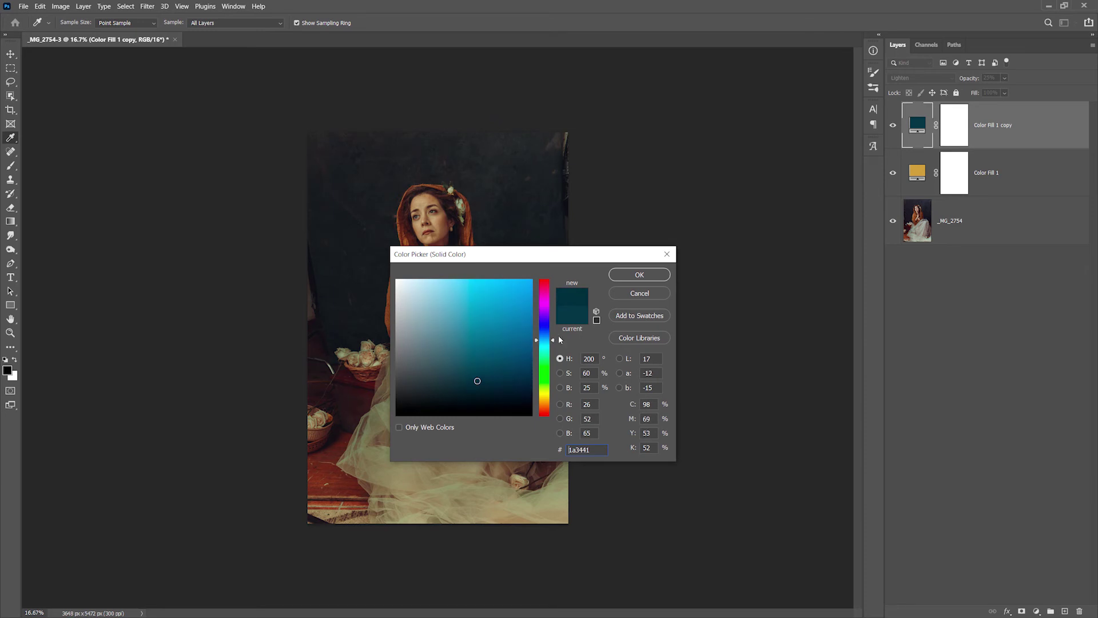
pyautogui.press('Return')
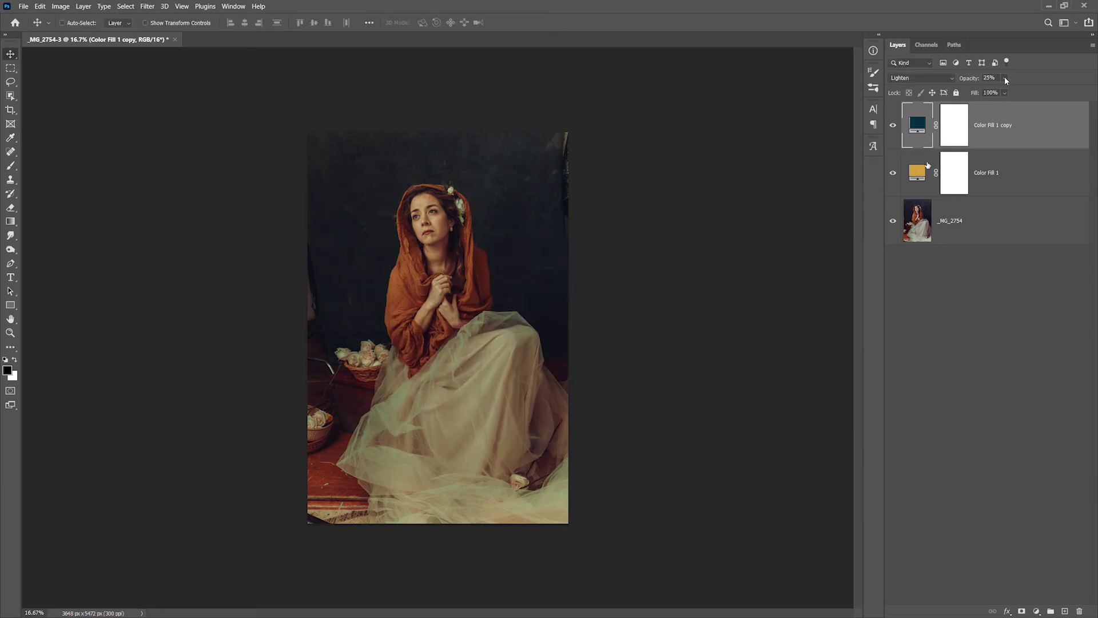
pyautogui.moveTo(1006, 80); pyautogui.dragTo(1010, 90)
pyautogui.click(1005, 78)
pyautogui.moveTo(1011, 91); pyautogui.dragTo(1010, 91)
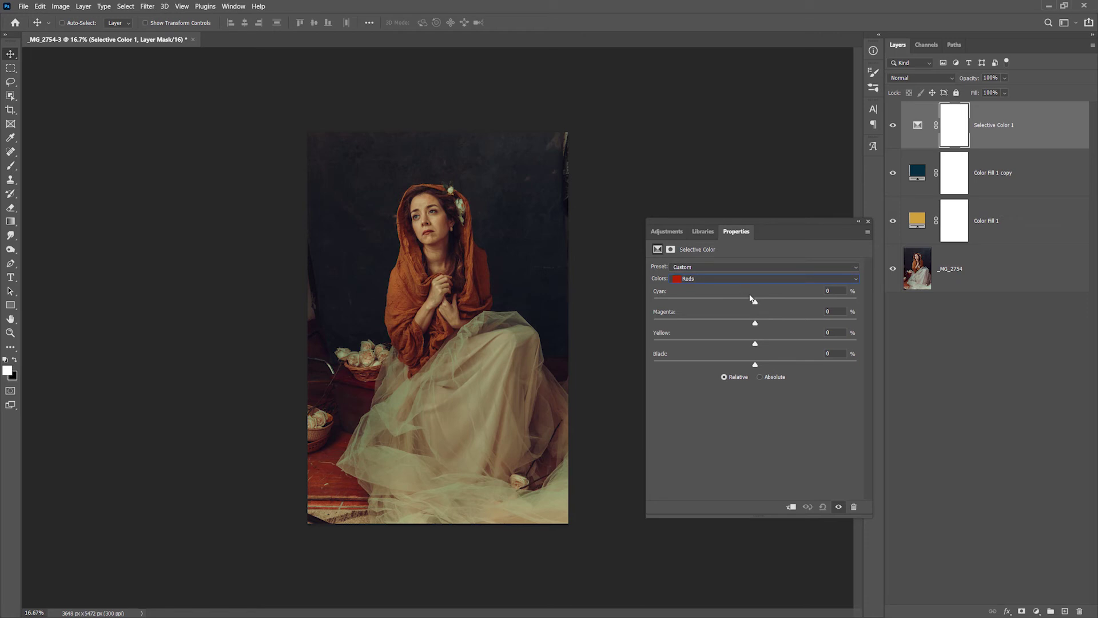
# In the Selective Color adjustment, tune magenta, yellow and black for Reds, and cyan, yellow and black for Yellows.
pyautogui.moveTo(755, 322)
pyautogui.mouseDown()
pyautogui.moveTo(779, 323)
pyautogui.moveTo(759, 323)
pyautogui.mouseUp()
pyautogui.moveTo(756, 343); pyautogui.dragTo(752, 364)
pyautogui.click(744, 279)
pyautogui.click(736, 289)
pyautogui.moveTo(755, 301)
pyautogui.mouseDown()
pyautogui.moveTo(714, 294)
pyautogui.moveTo(728, 322)
pyautogui.moveTo(752, 322)
pyautogui.moveTo(768, 301)
pyautogui.mouseUp()
pyautogui.moveTo(755, 343); pyautogui.dragTo(748, 365)
# Raise the cyan of the Neutrals in the Selective Color adjustment and fine-tune their yellow and magenta.
pyautogui.click(747, 280)
pyautogui.click(747, 277)
pyautogui.press('Down')
pyautogui.press('Down')
pyautogui.press('Down')
pyautogui.press('Down')
pyautogui.press('Down')
pyautogui.press('Down')
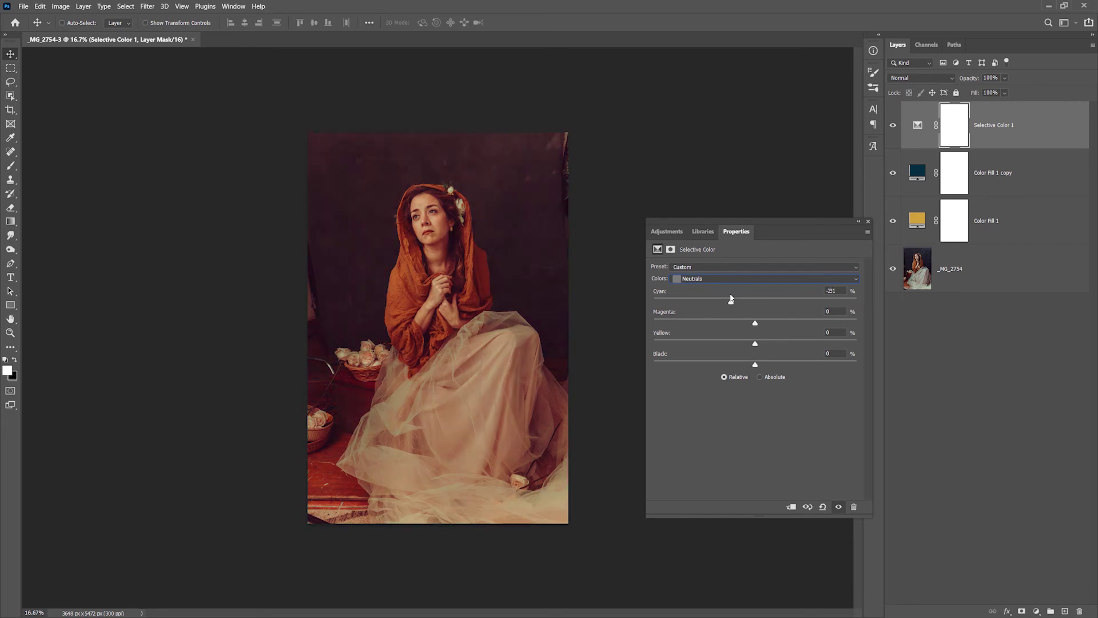
pyautogui.moveTo(731, 299); pyautogui.dragTo(788, 302)
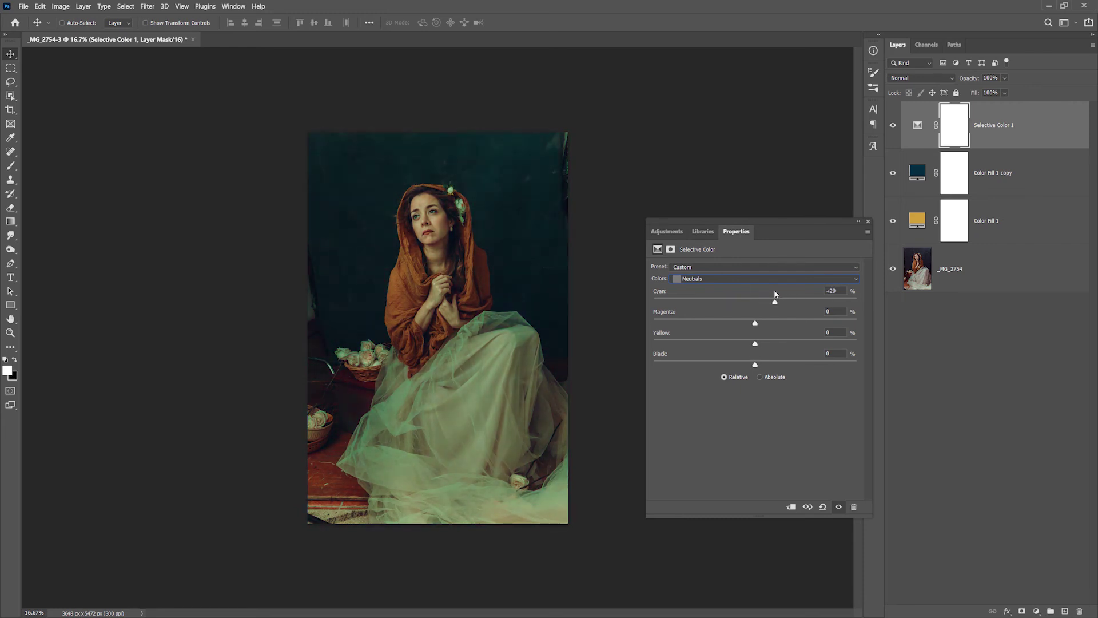
pyautogui.moveTo(775, 301); pyautogui.dragTo(765, 301)
pyautogui.moveTo(755, 344)
pyautogui.mouseDown()
pyautogui.moveTo(766, 349)
pyautogui.moveTo(754, 323)
pyautogui.mouseUp()
# Return to the Yellows in the Selective Color adjustment and readjust their cyan amount.
pyautogui.click(756, 279)
pyautogui.click(756, 283)
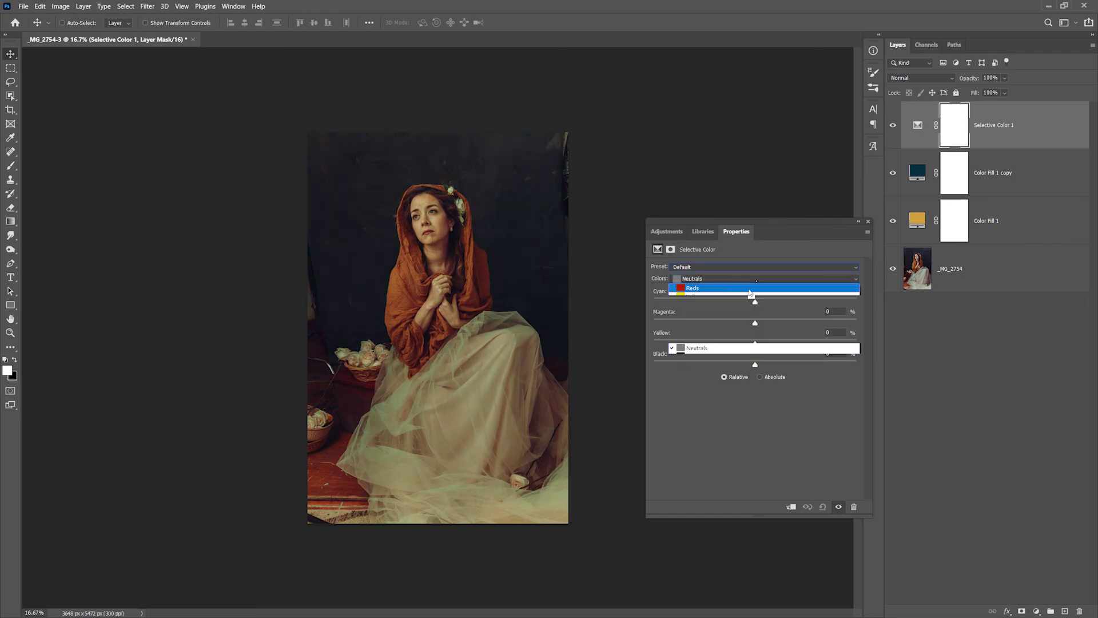
pyautogui.click(747, 295)
pyautogui.moveTo(760, 301); pyautogui.dragTo(727, 295)
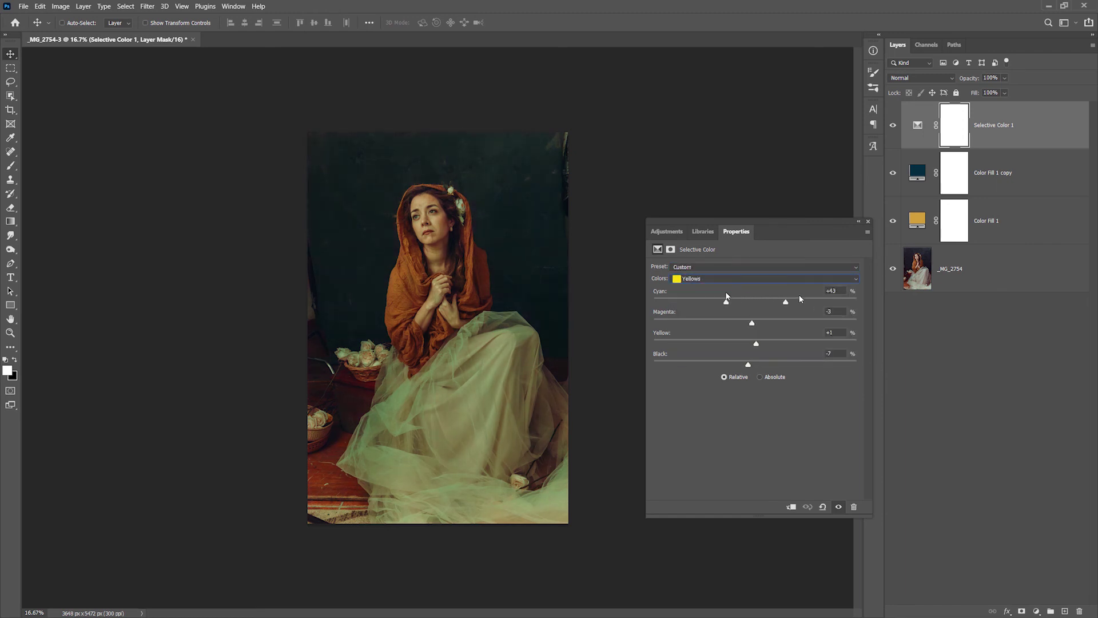
pyautogui.moveTo(786, 299); pyautogui.dragTo(727, 298)
# Set the Cyans in the Selective Color adjustment to magenta -1 and yellow +8.
pyautogui.click(727, 279)
pyautogui.click(727, 278)
pyautogui.click(726, 279)
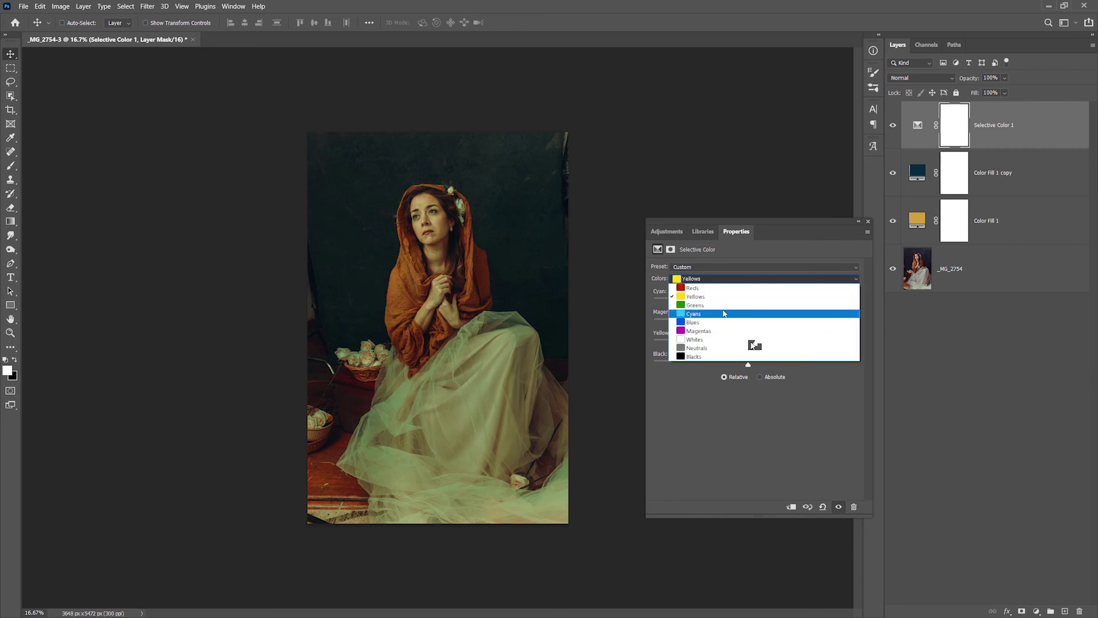
pyautogui.click(749, 314)
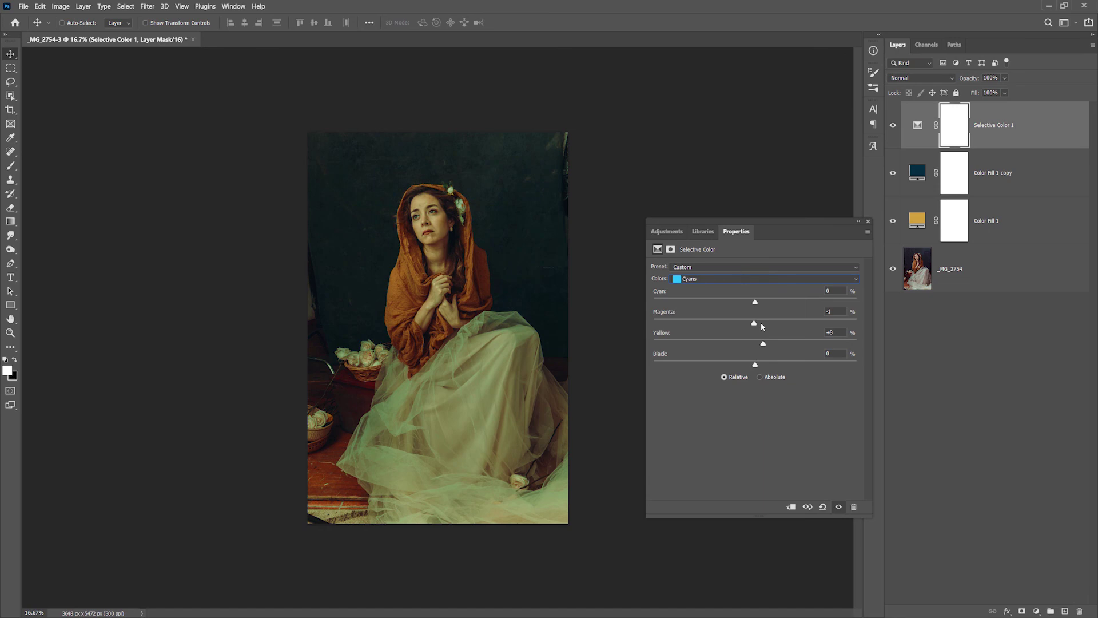
pyautogui.click(709, 293)
# Group the Selective Color and both color fill layers, and reduce the group's opacity to 68%.
pyautogui.keyDown('shift'); pyautogui.click(1006, 222); pyautogui.keyUp('shift')
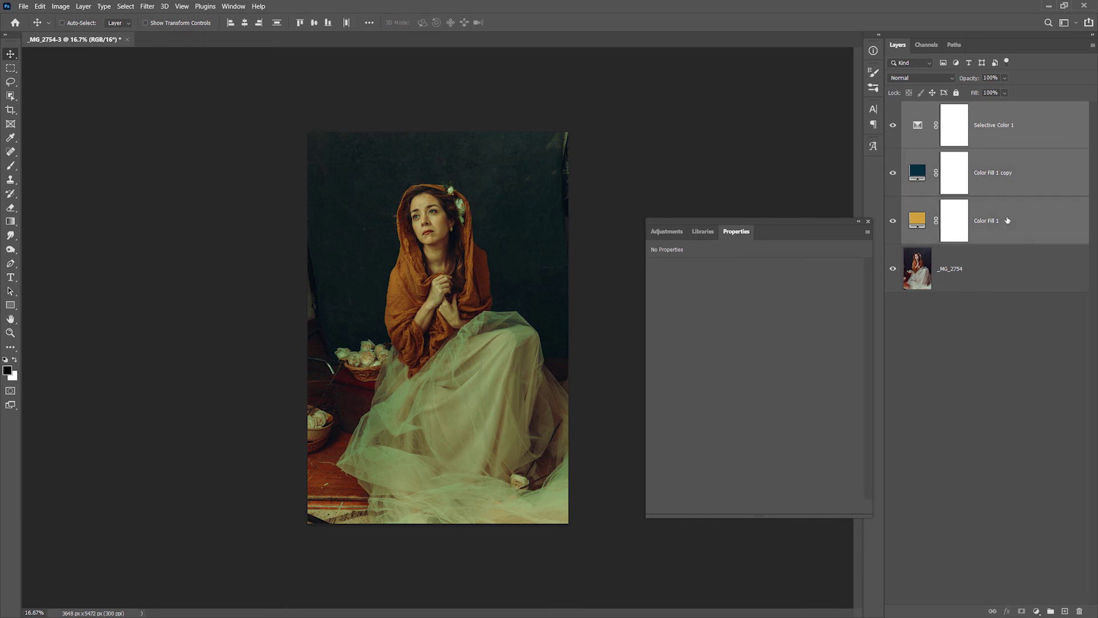
pyautogui.click(1005, 78)
pyautogui.hotkey('ctrl', 'g')
pyautogui.moveTo(980, 91)
pyautogui.mouseDown()
pyautogui.moveTo(1009, 93)
pyautogui.moveTo(1000, 91)
pyautogui.mouseUp()
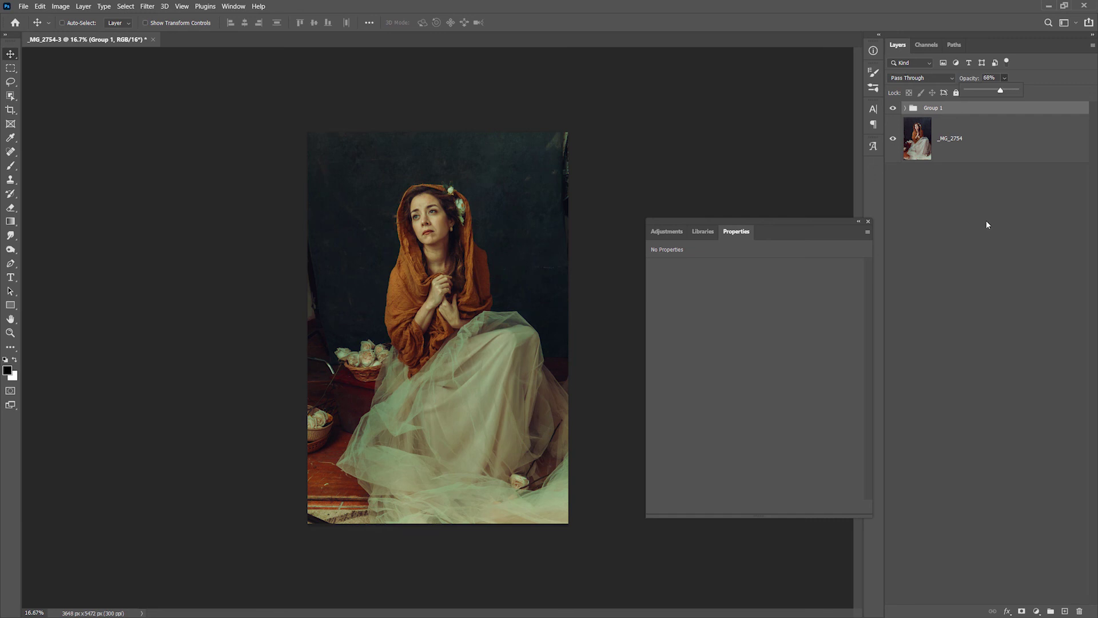